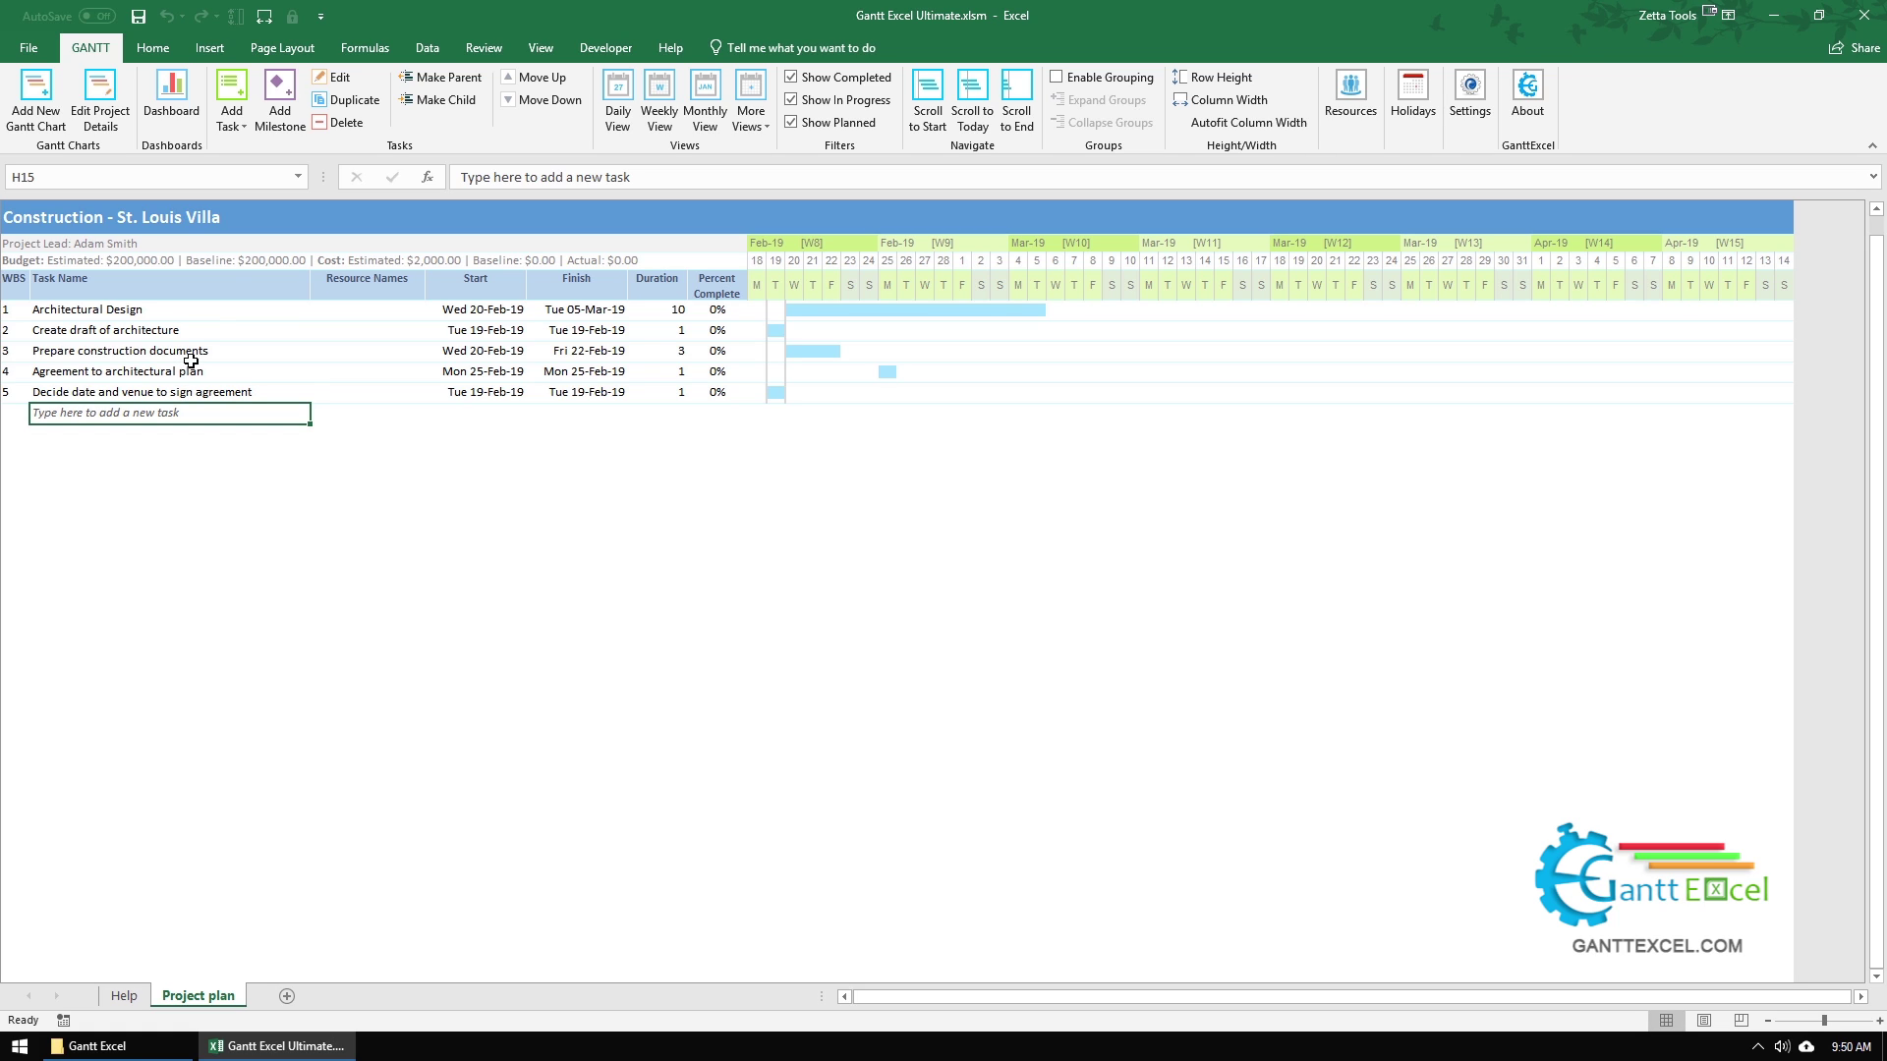
- Create milestone 'Sign Agreement with Client' with its start date set to 28-Feb-2019
click(287, 131)
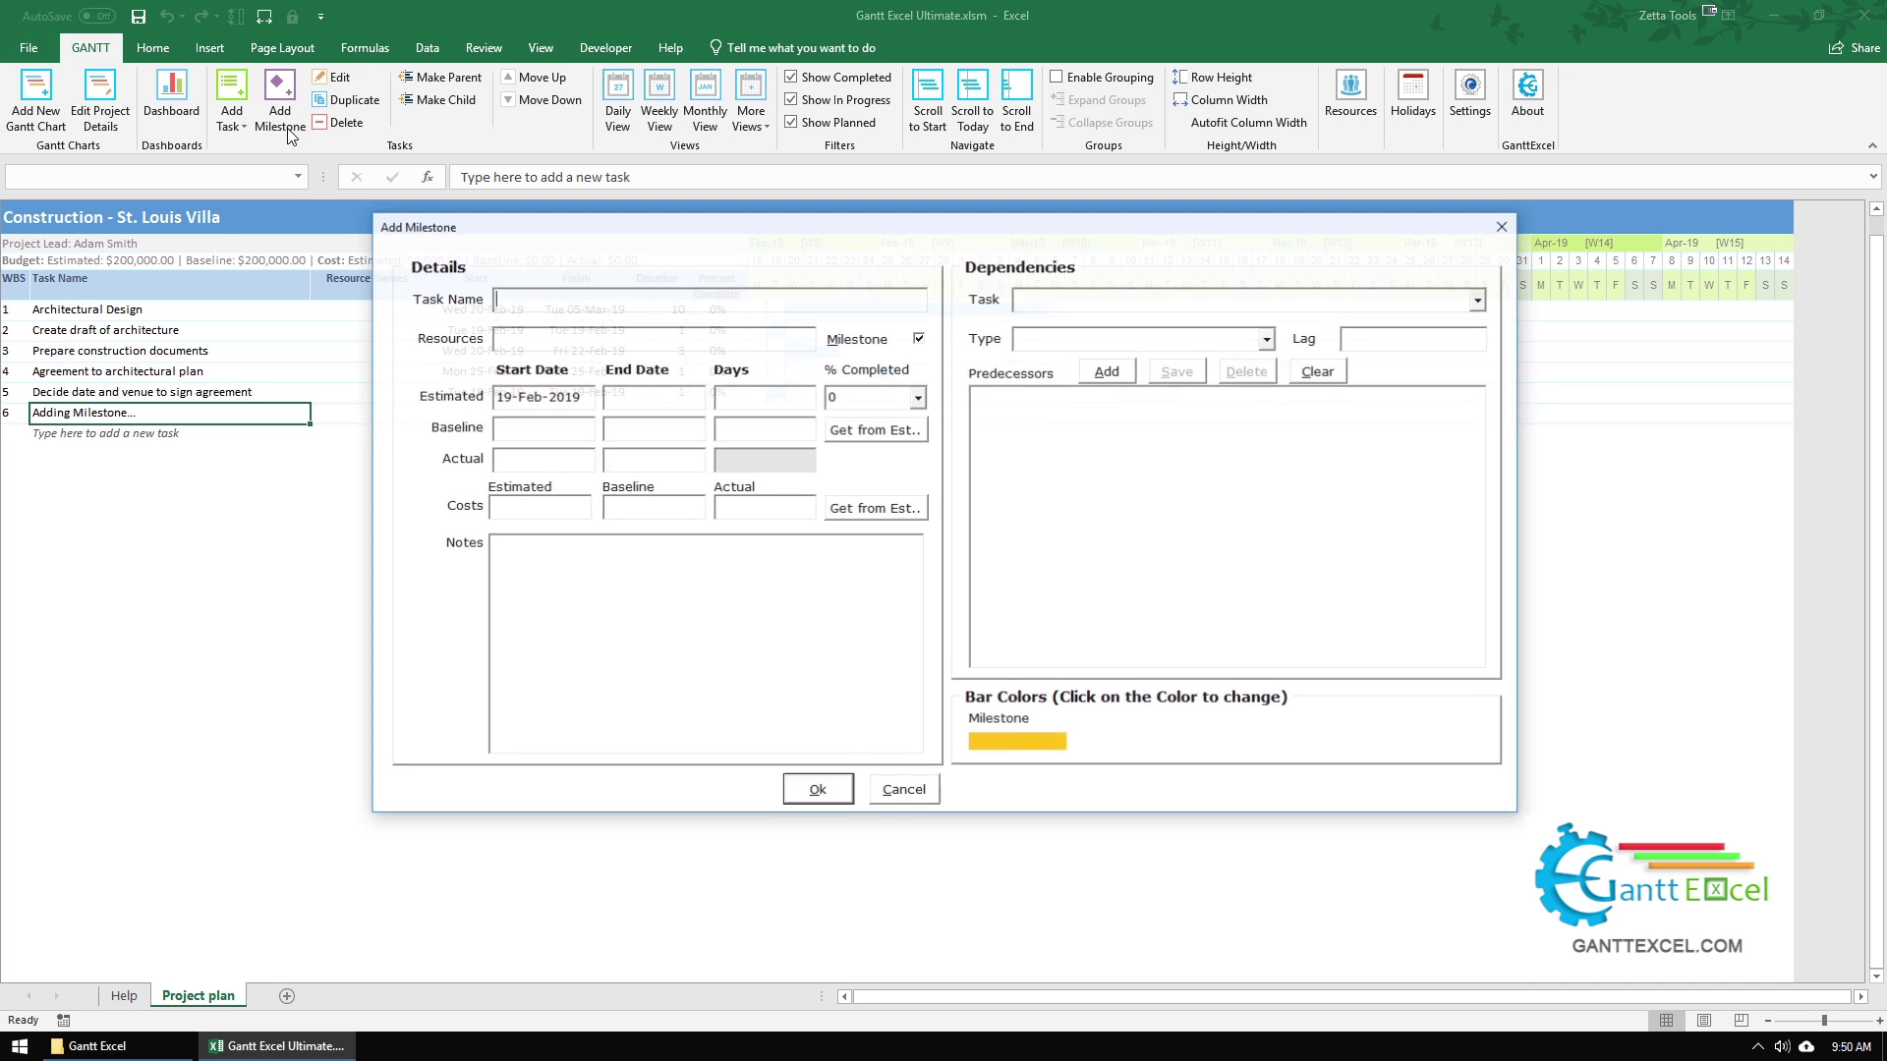
text(Sign Agreement with Client)
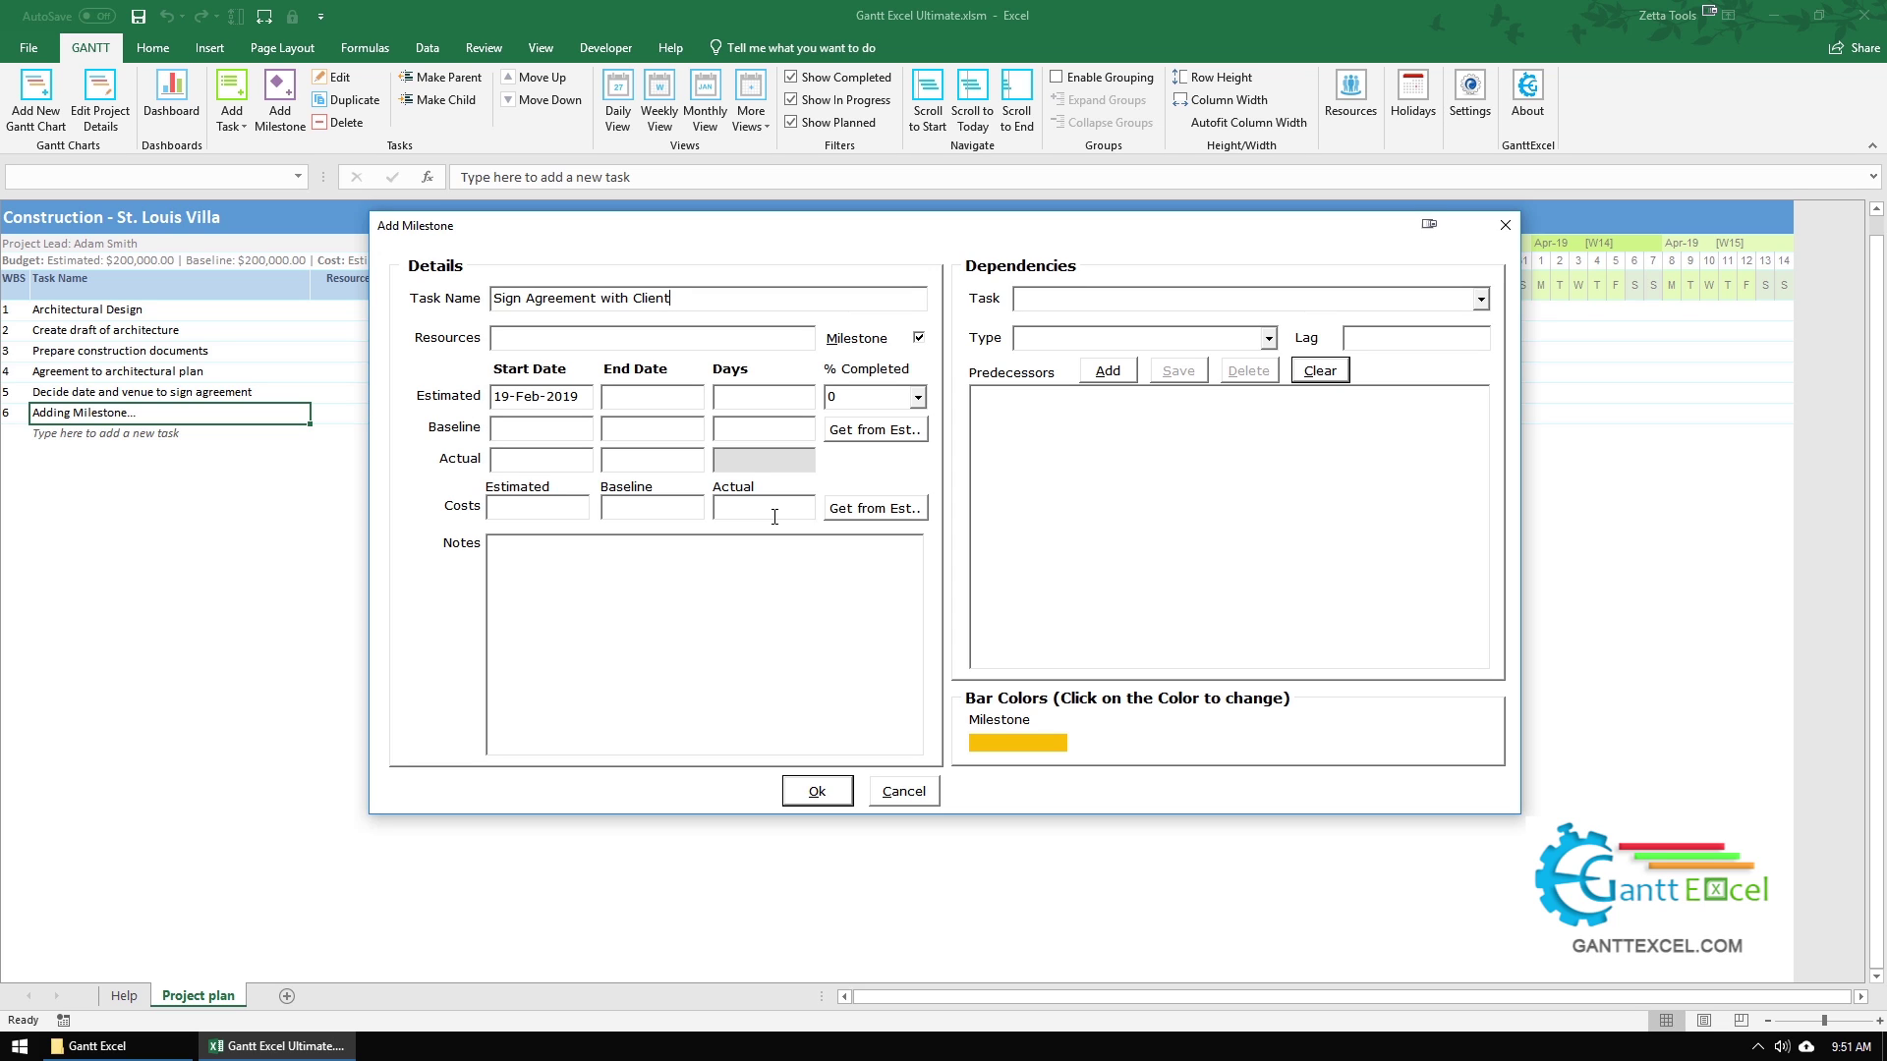
double_click(581, 397)
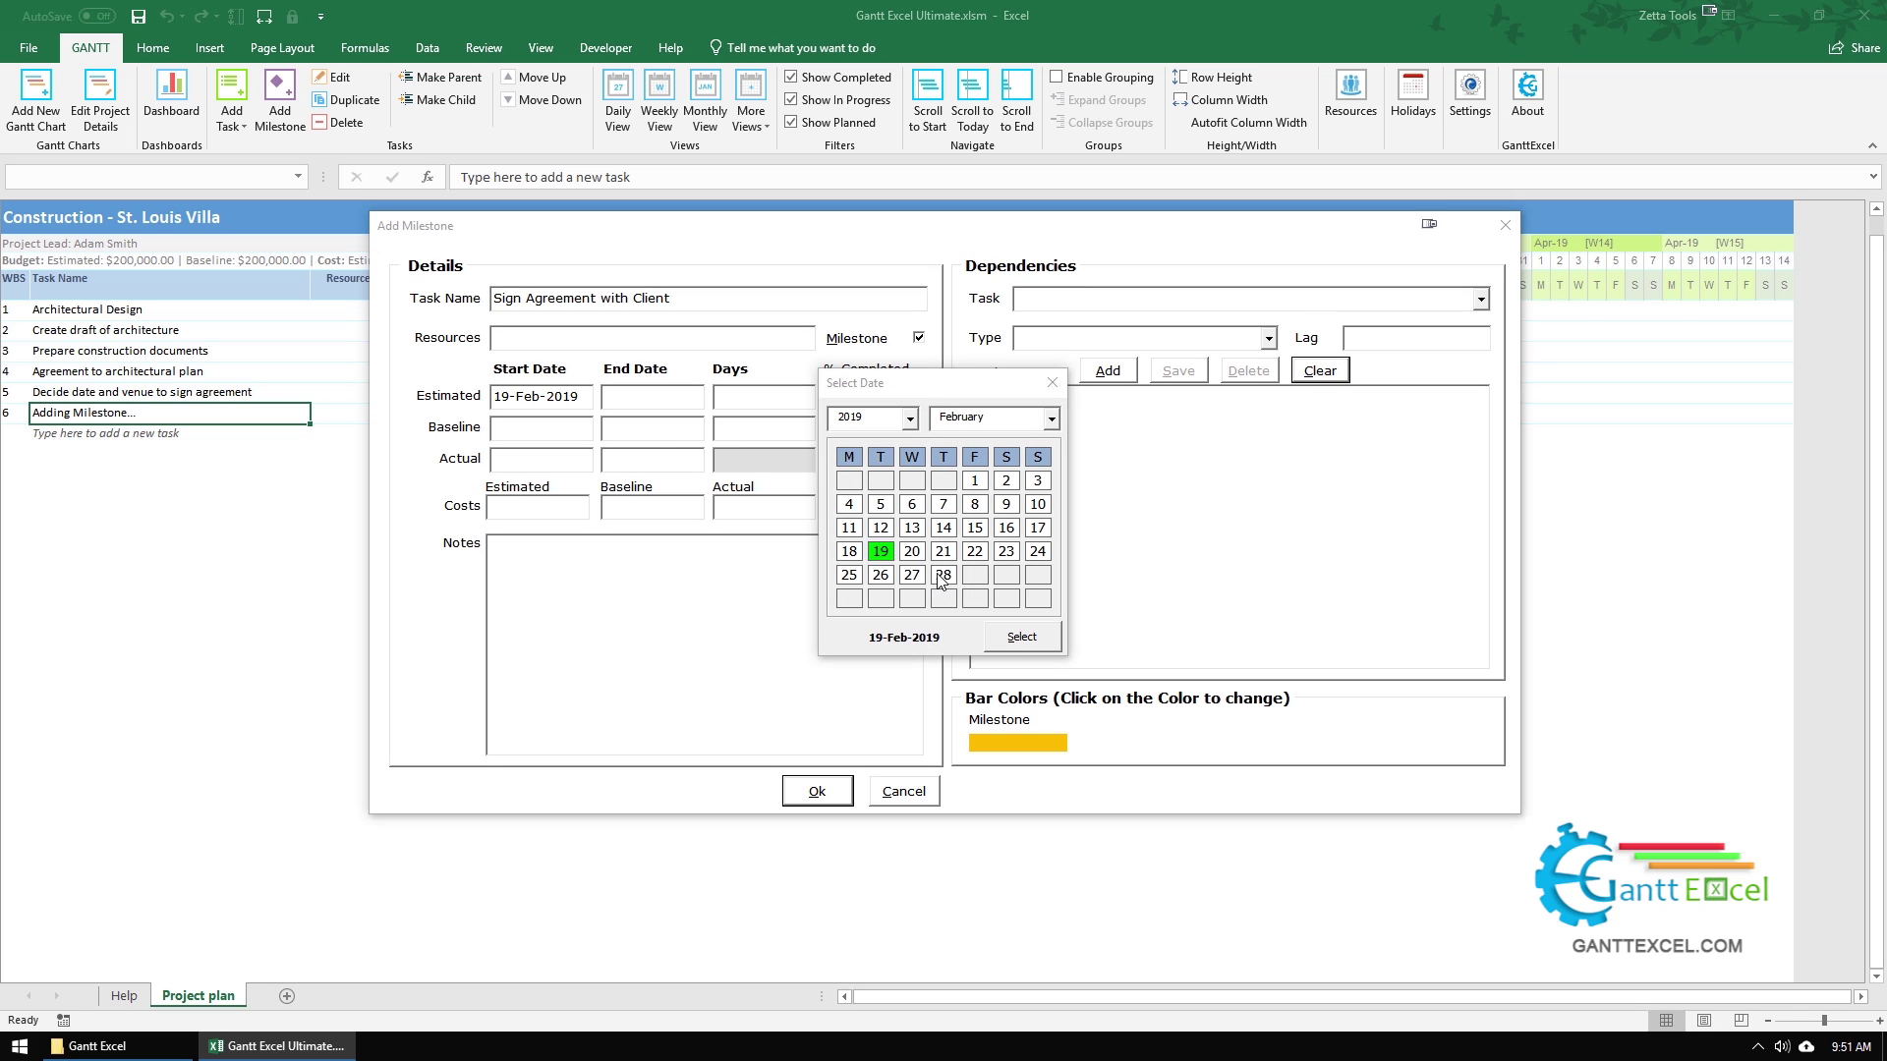
click(941, 575)
click(1017, 640)
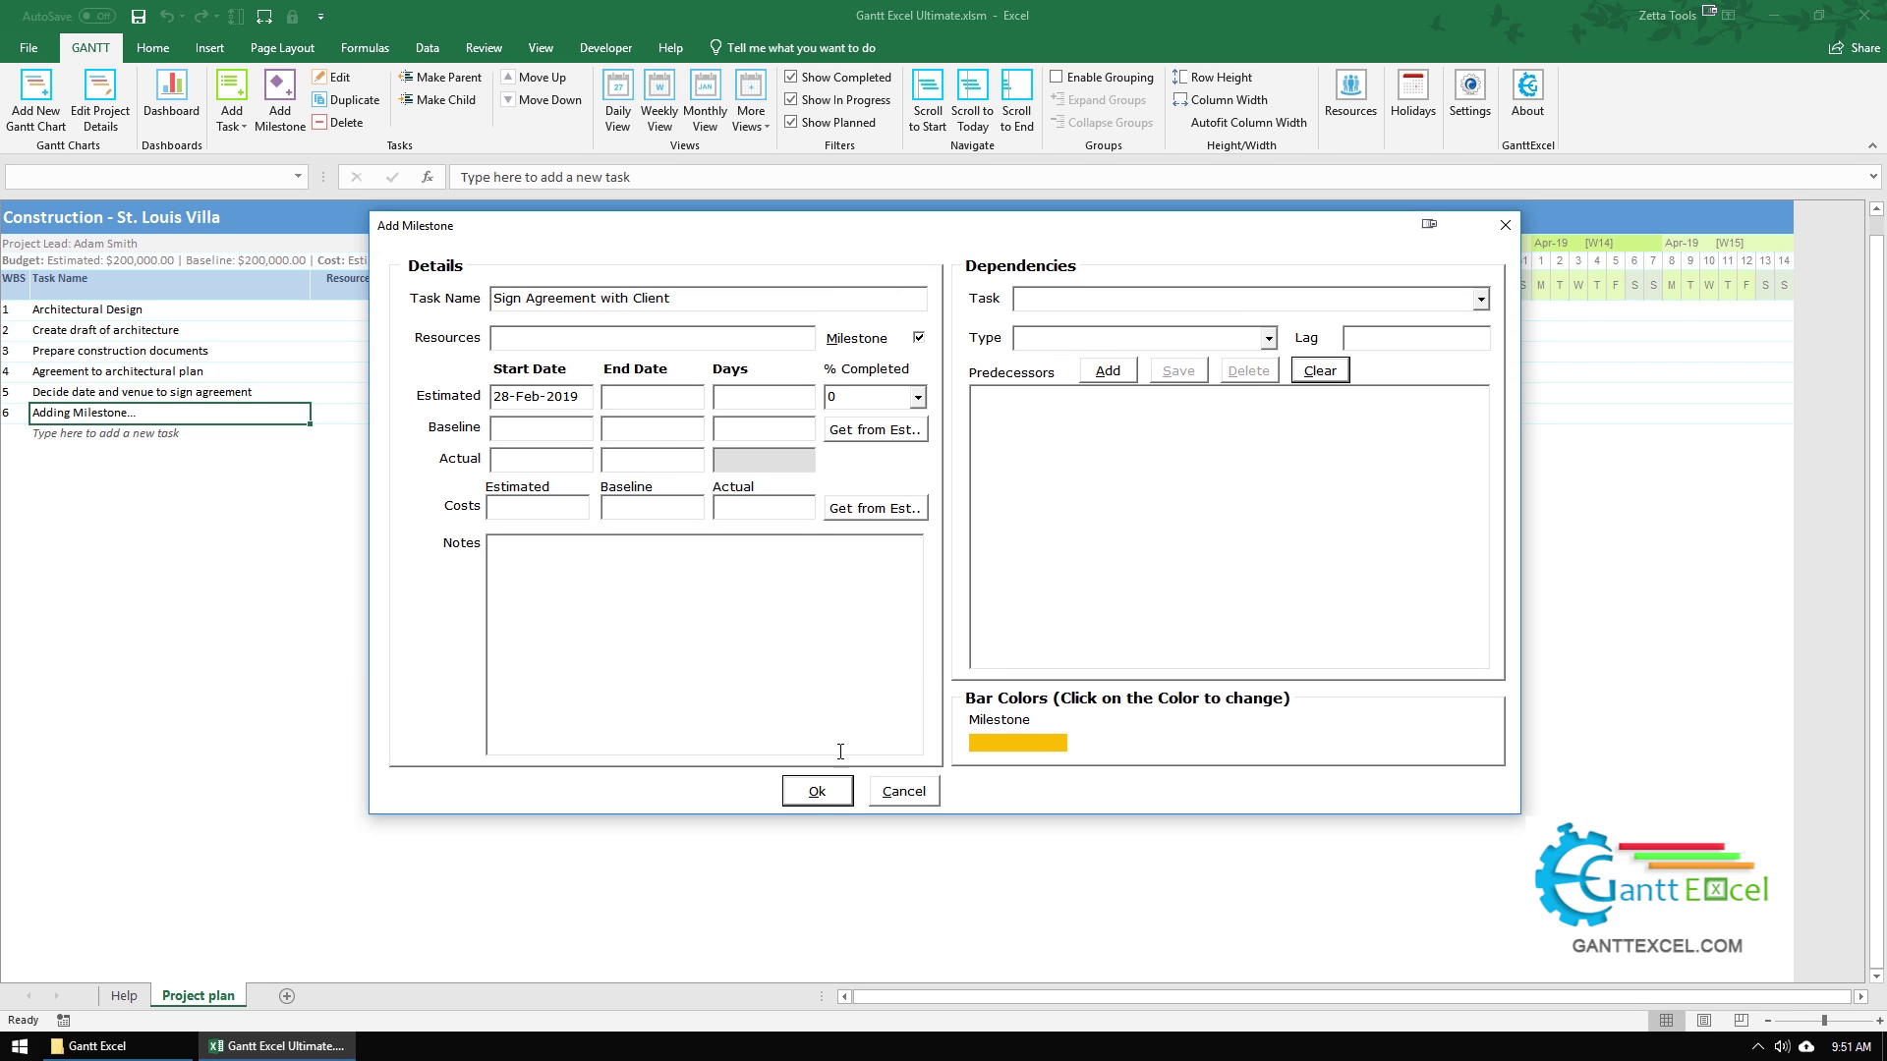
- Save the milestone as task 6 on 28 Feb and select the empty new-task row
click(814, 792)
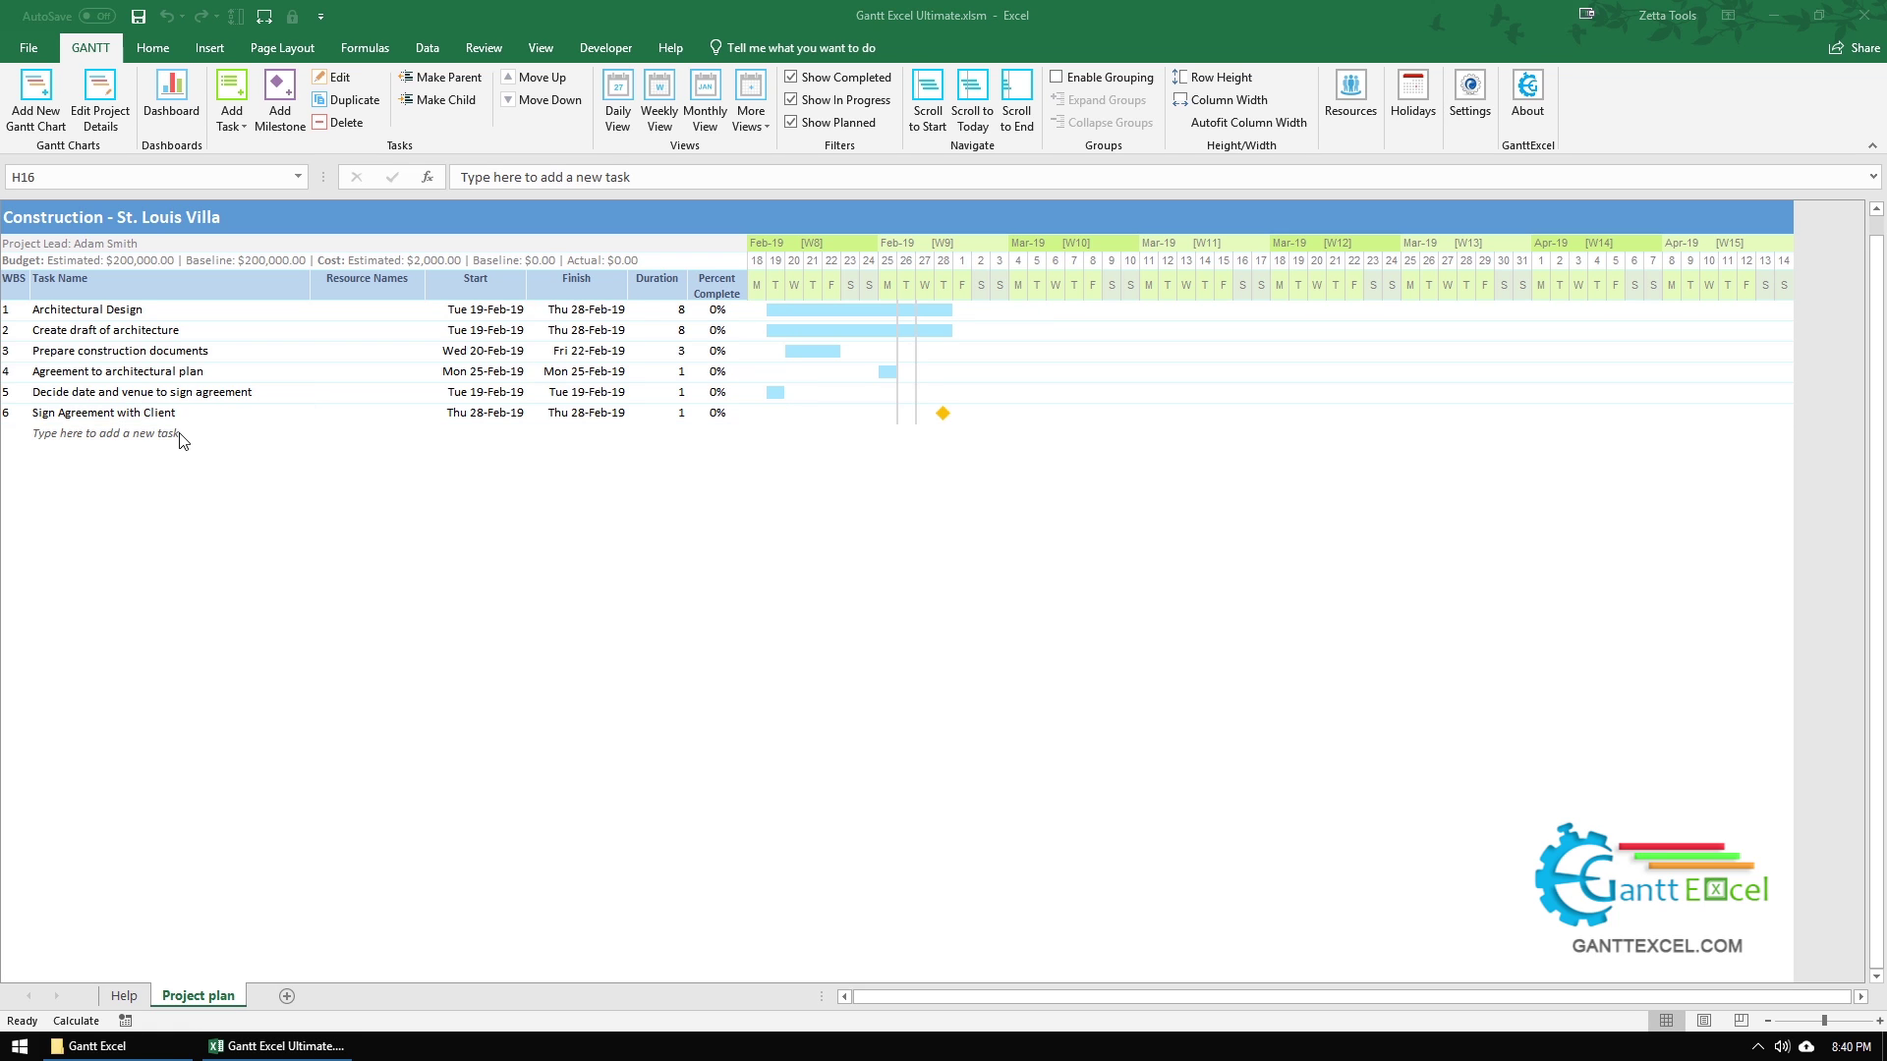
click(180, 438)
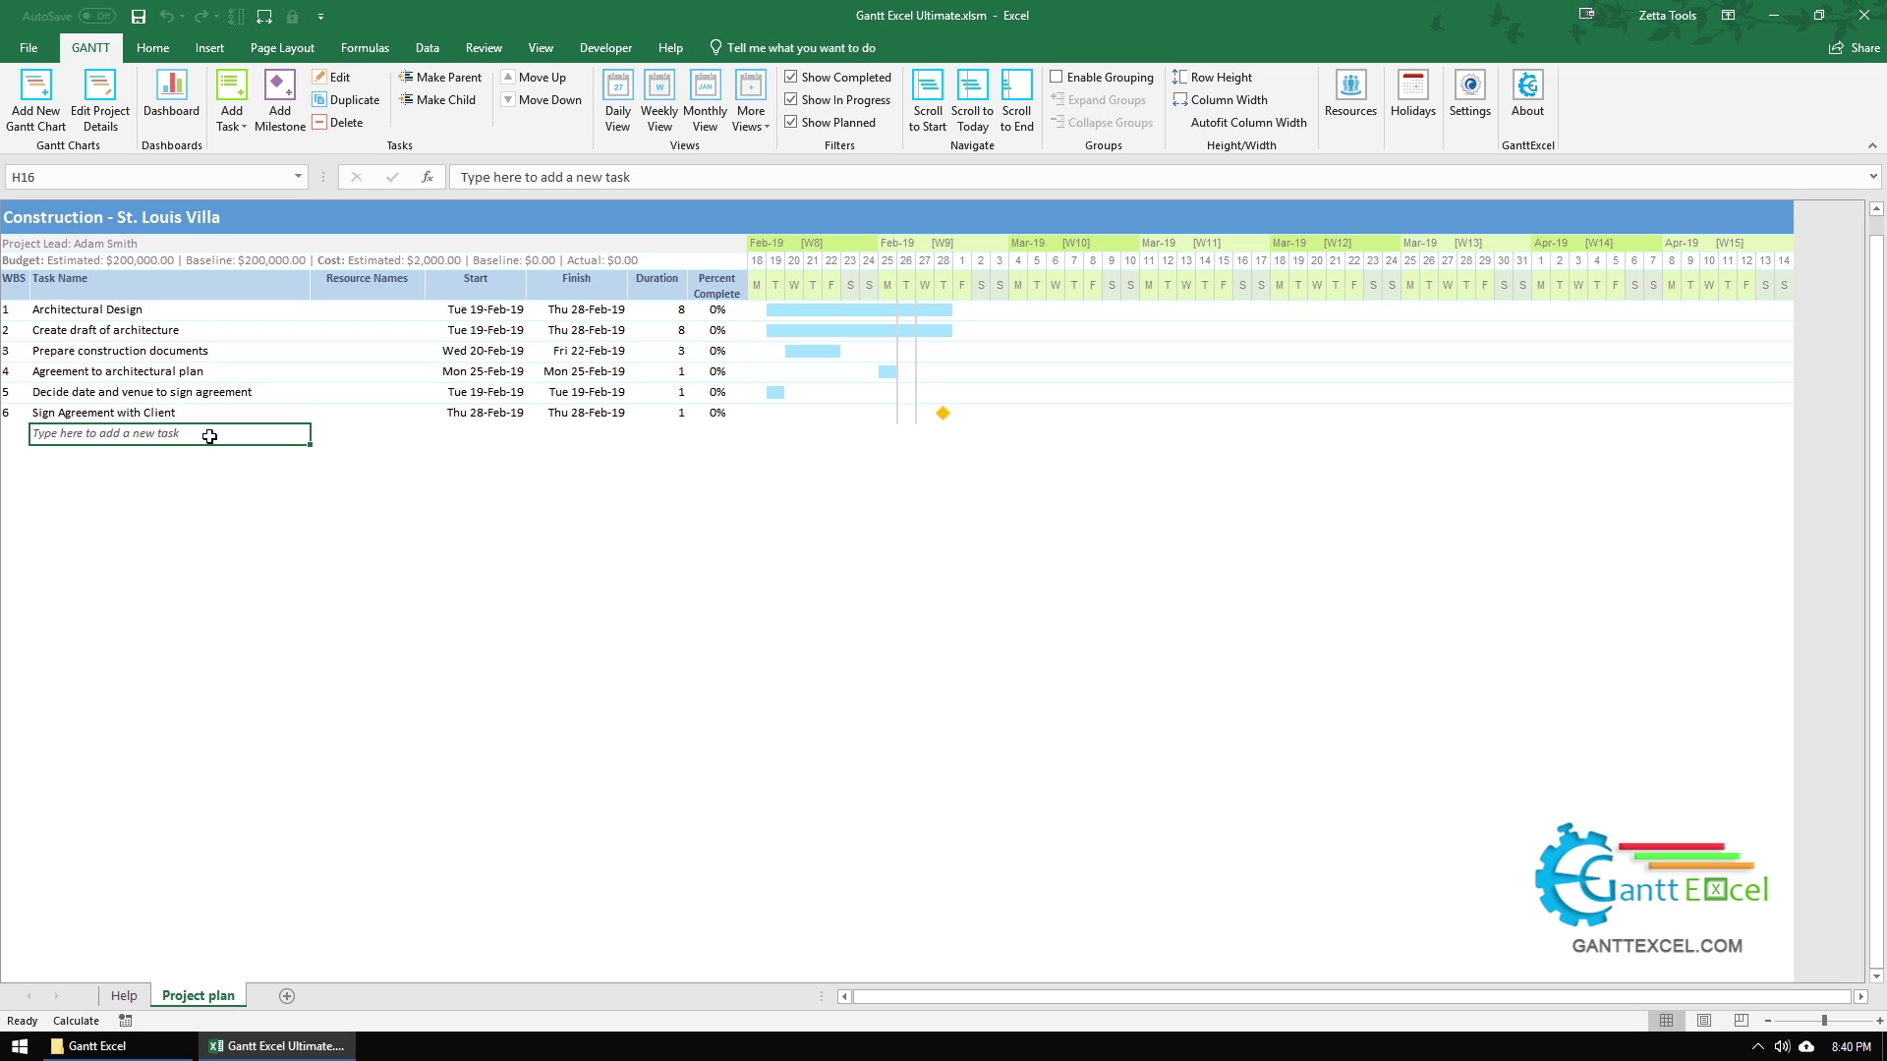
right_click(210, 437)
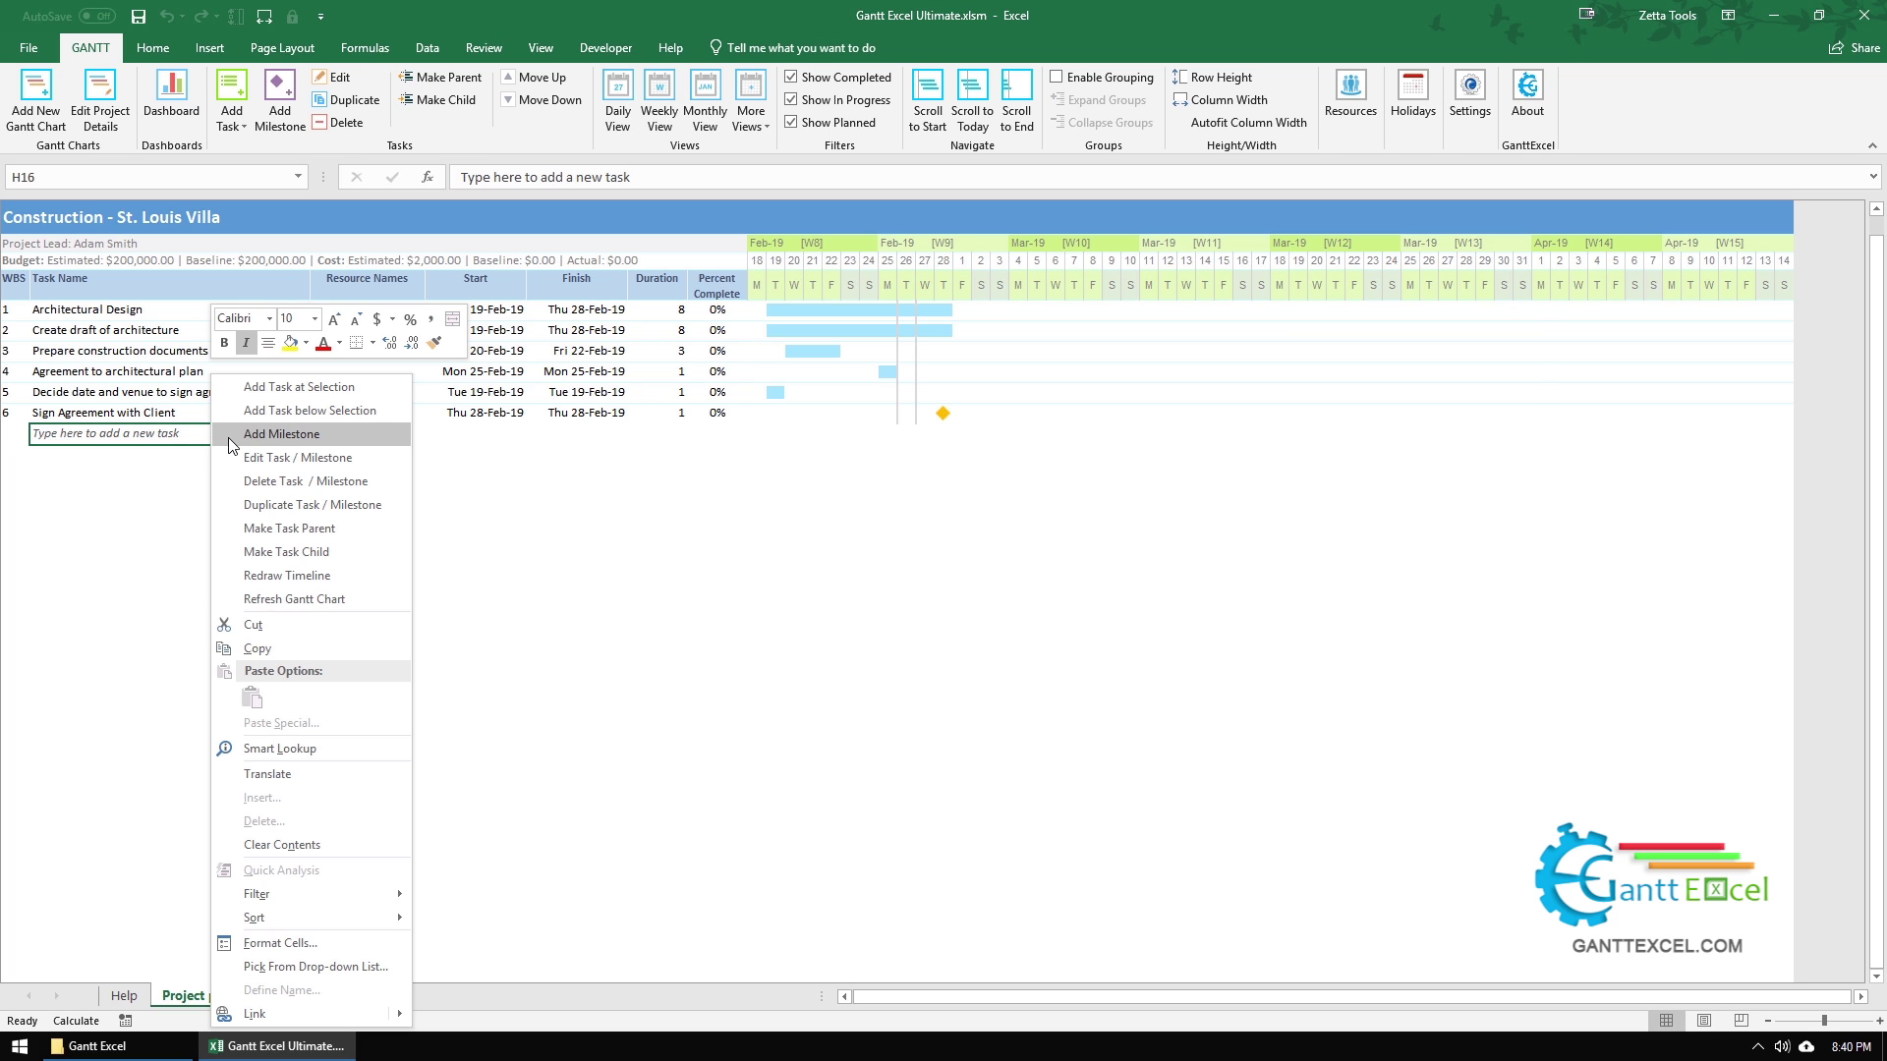
click(229, 438)
click(902, 788)
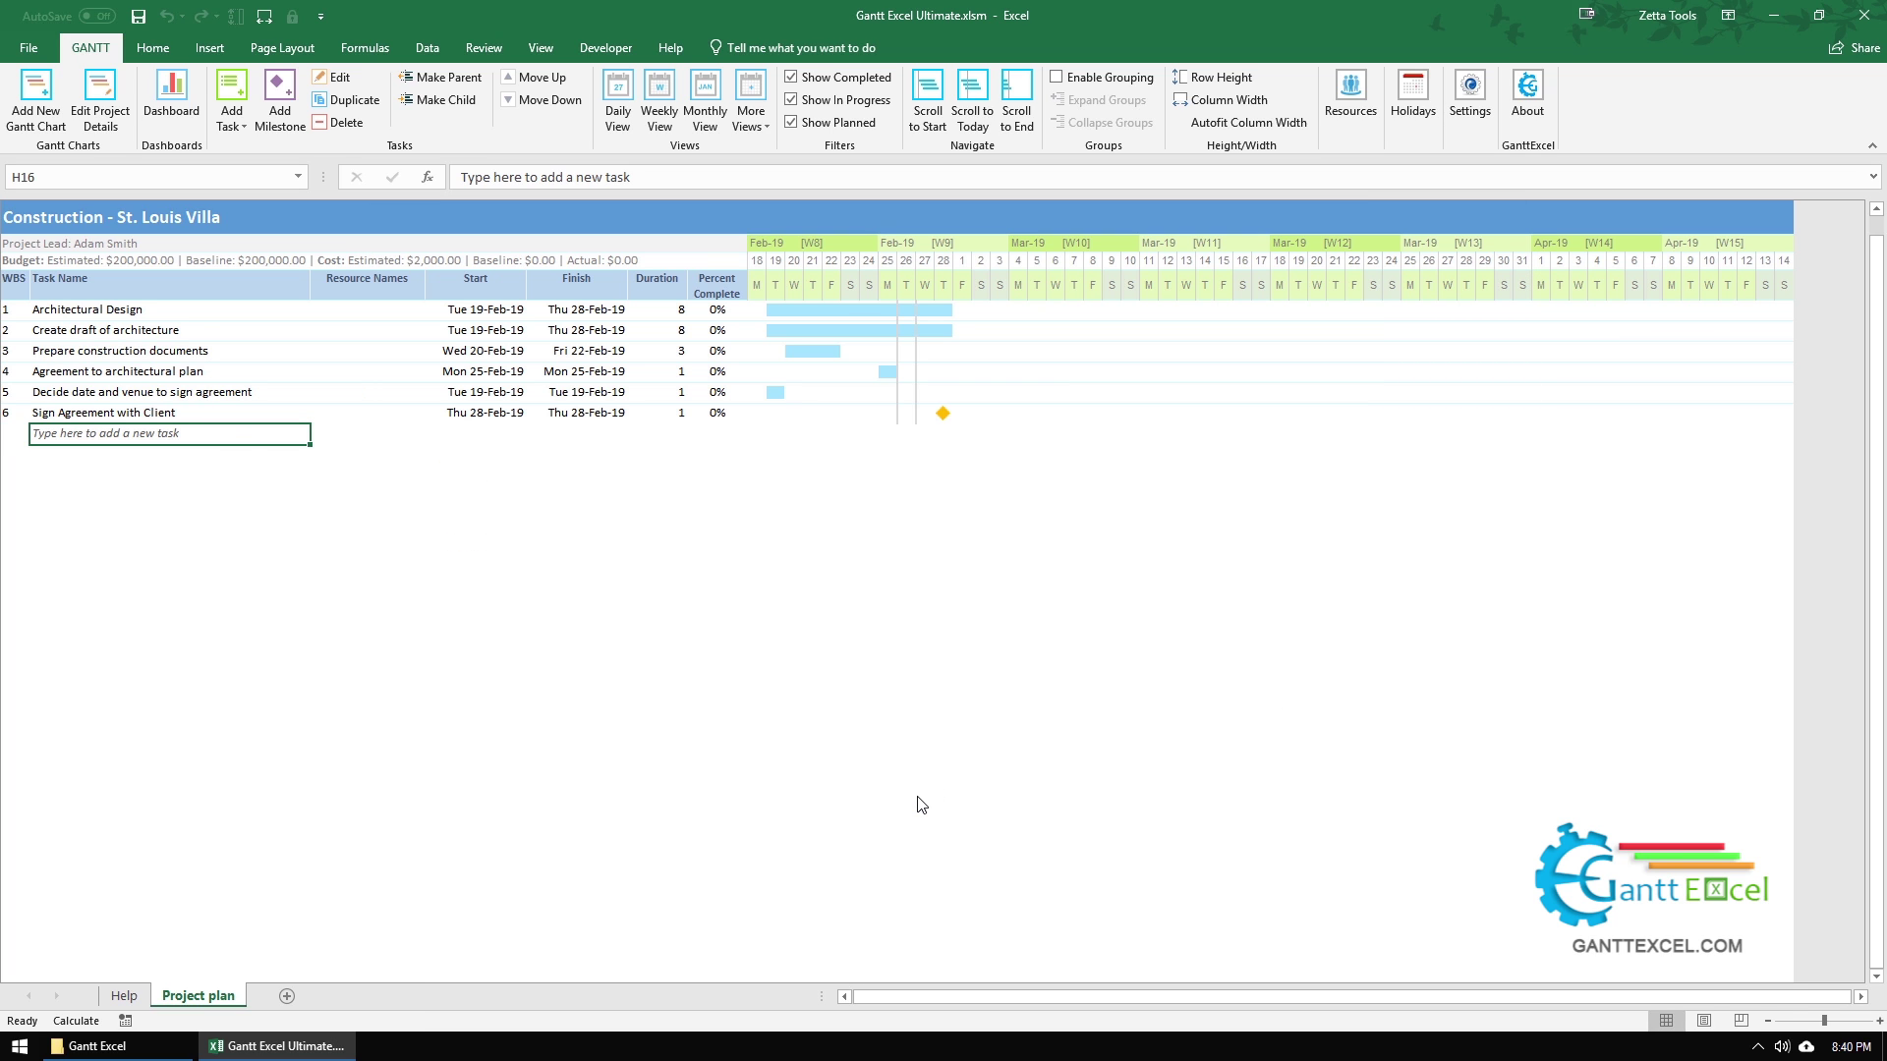